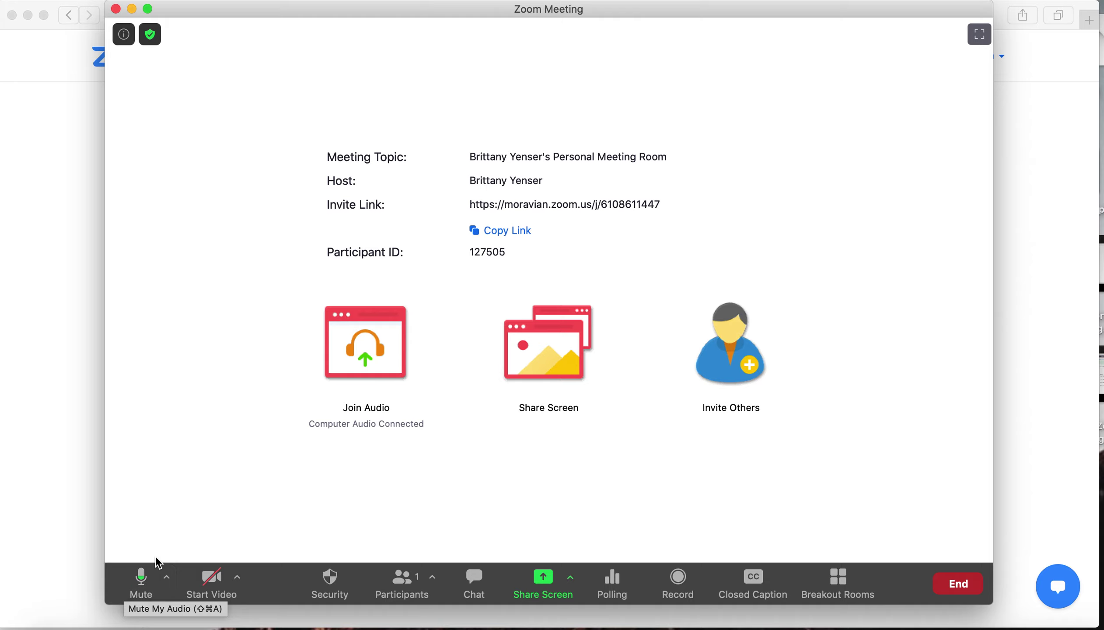
Step: Check the microphone and speaker choices, and toggle Mirror my video in the video settings
{"action": "left_click", "coordinate": [167, 586]}
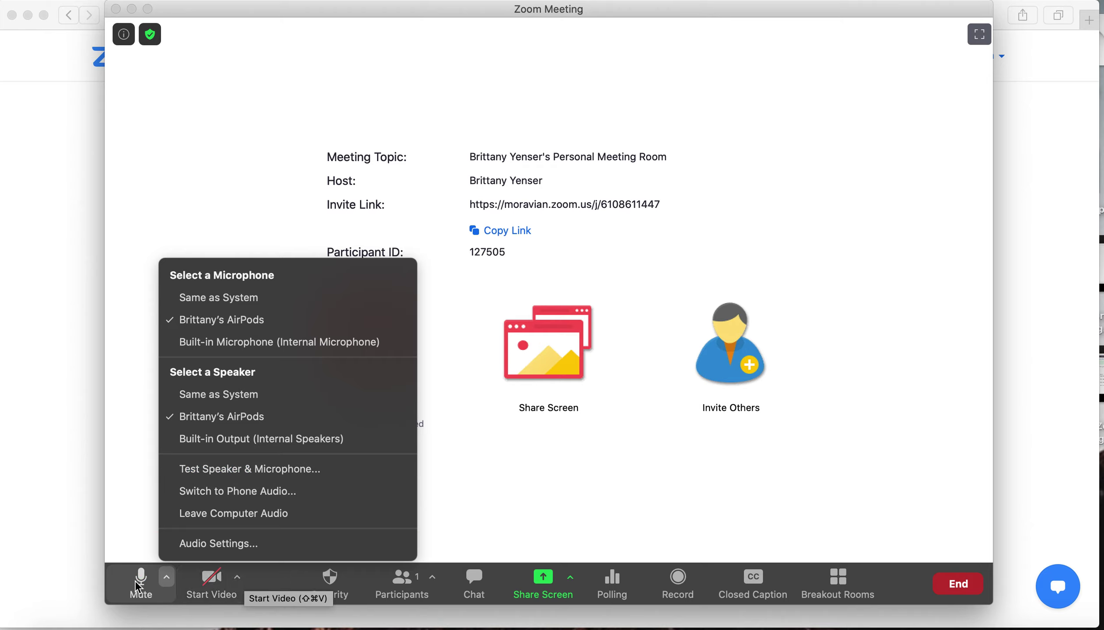
{"action": "left_click", "coordinate": [284, 592]}
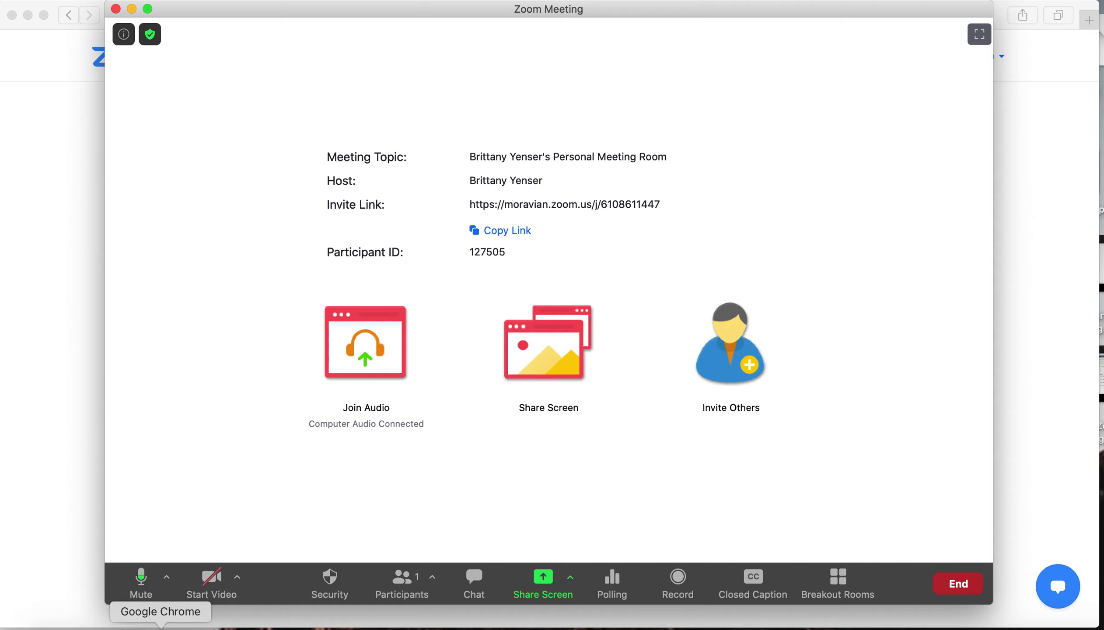
{"action": "left_click", "coordinate": [239, 580]}
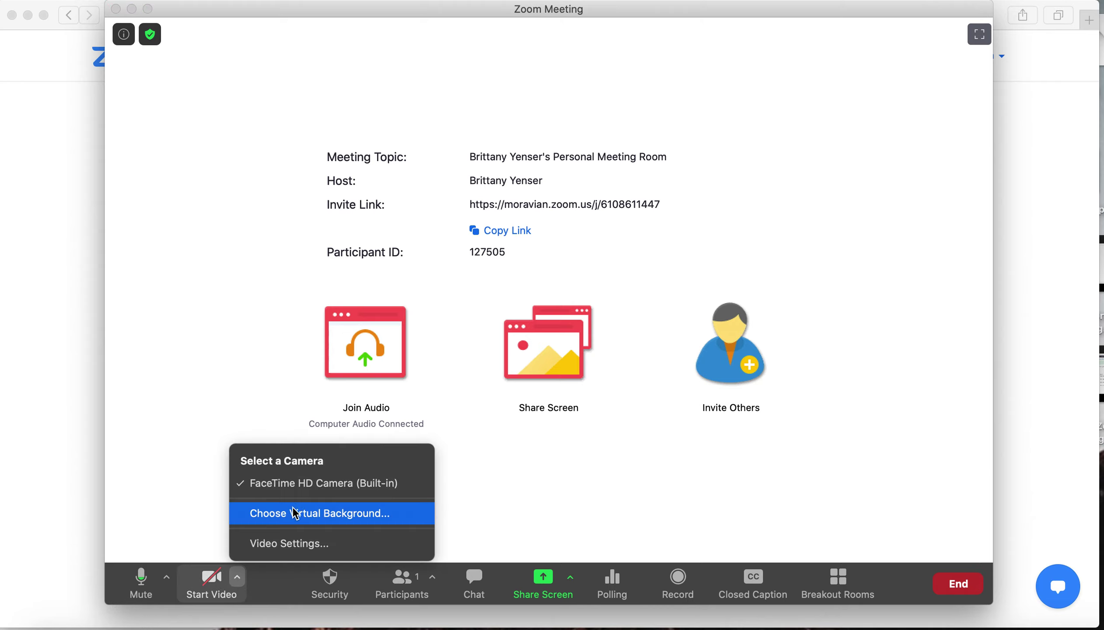
{"action": "left_click", "coordinate": [297, 545]}
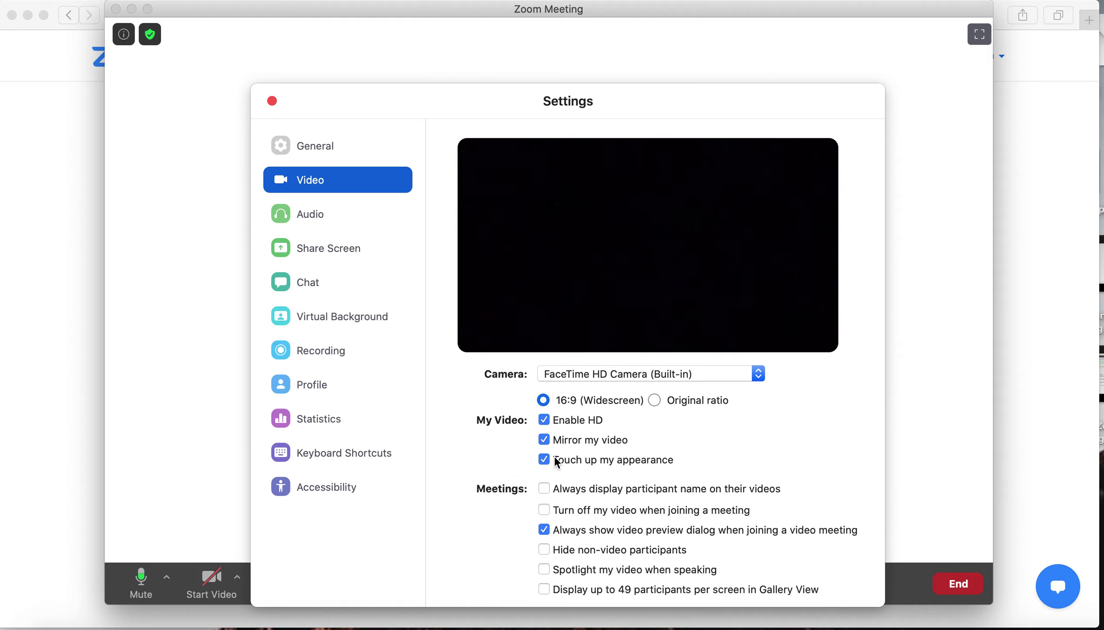
{"action": "left_click", "coordinate": [545, 440]}
{"action": "left_click", "coordinate": [271, 101]}
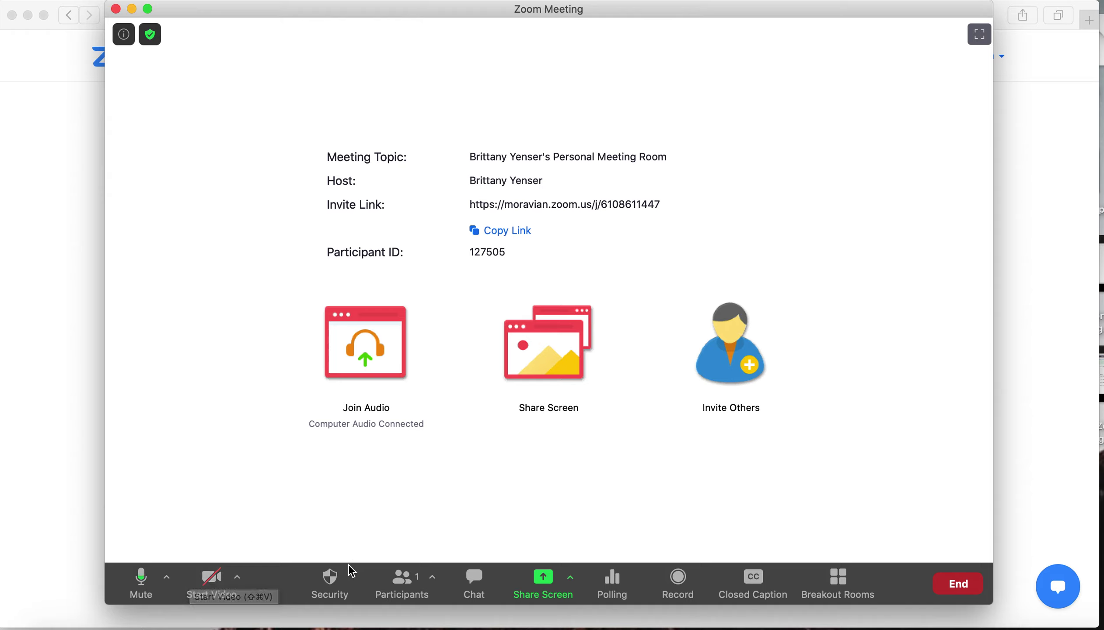
Step: Allow participants to share their screen, and switch their chat permission off and back on in the security options
{"action": "left_click", "coordinate": [334, 585]}
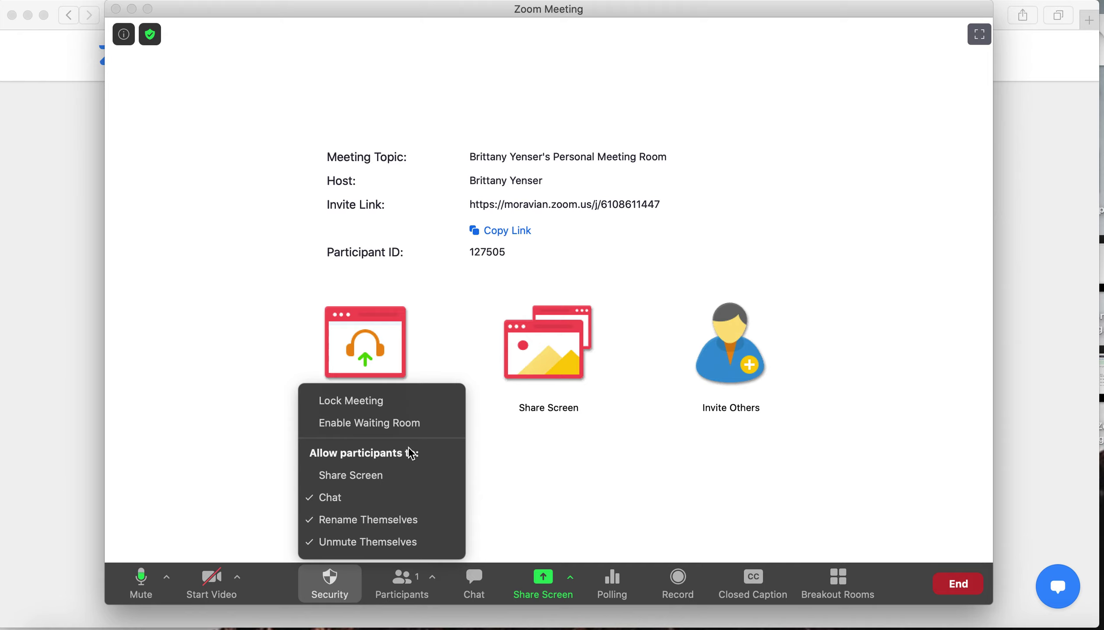
{"action": "left_click", "coordinate": [357, 479]}
{"action": "left_click", "coordinate": [333, 578]}
{"action": "left_click", "coordinate": [366, 499]}
{"action": "left_click", "coordinate": [329, 581]}
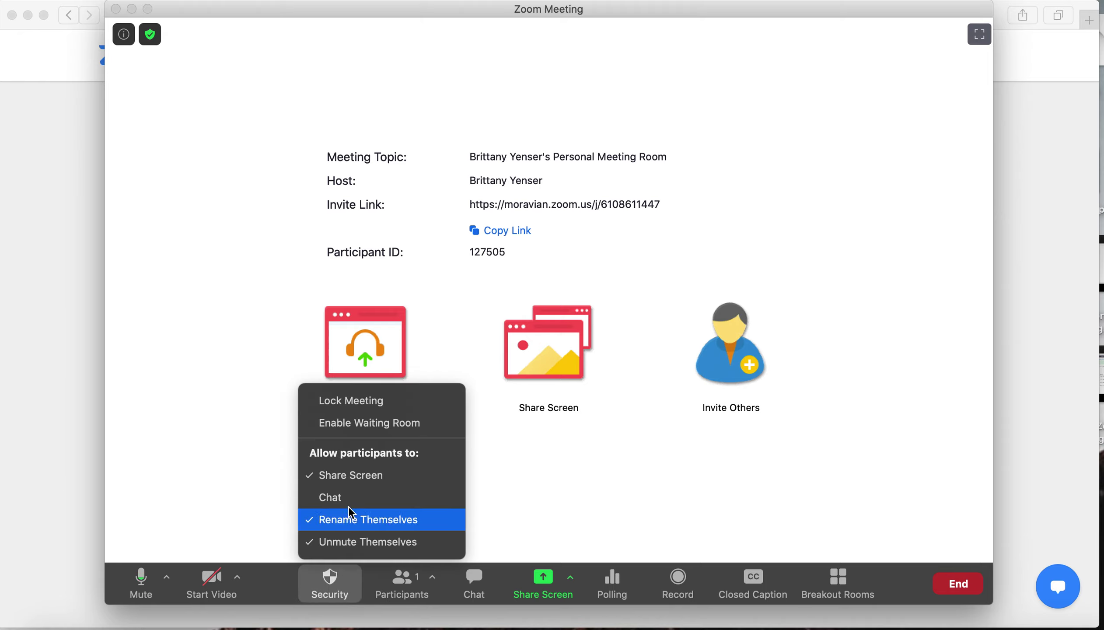
{"action": "left_click", "coordinate": [346, 497]}
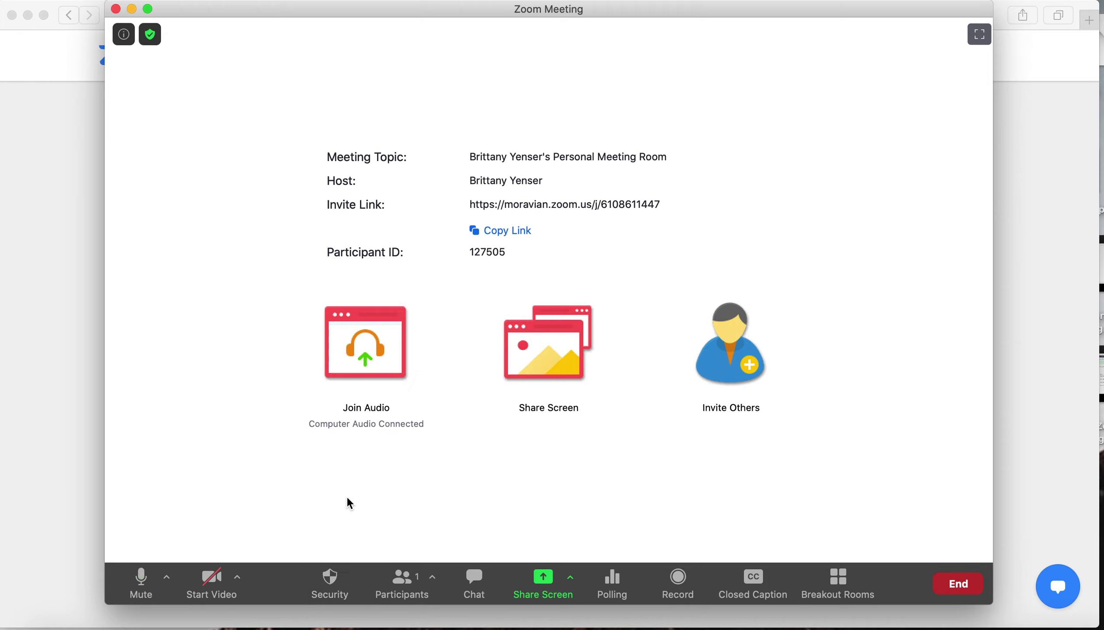
Step: Open the participants list and view the rename and profile picture options for the host's entry
{"action": "left_click", "coordinate": [405, 577]}
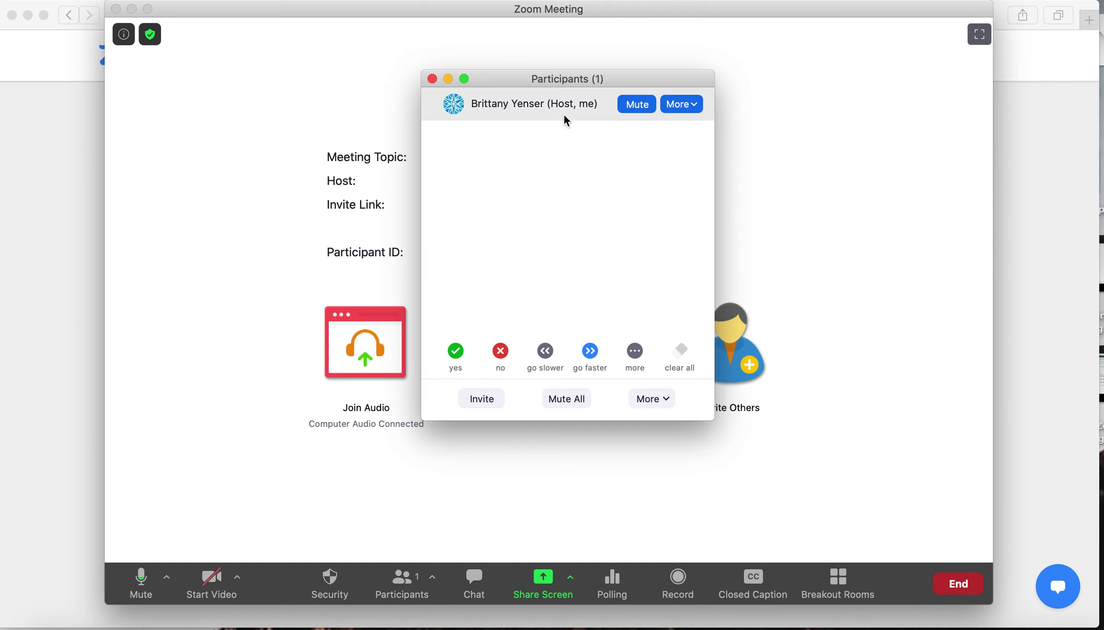
{"action": "mouse_move", "coordinate": [569, 104]}
{"action": "left_click", "coordinate": [675, 105]}
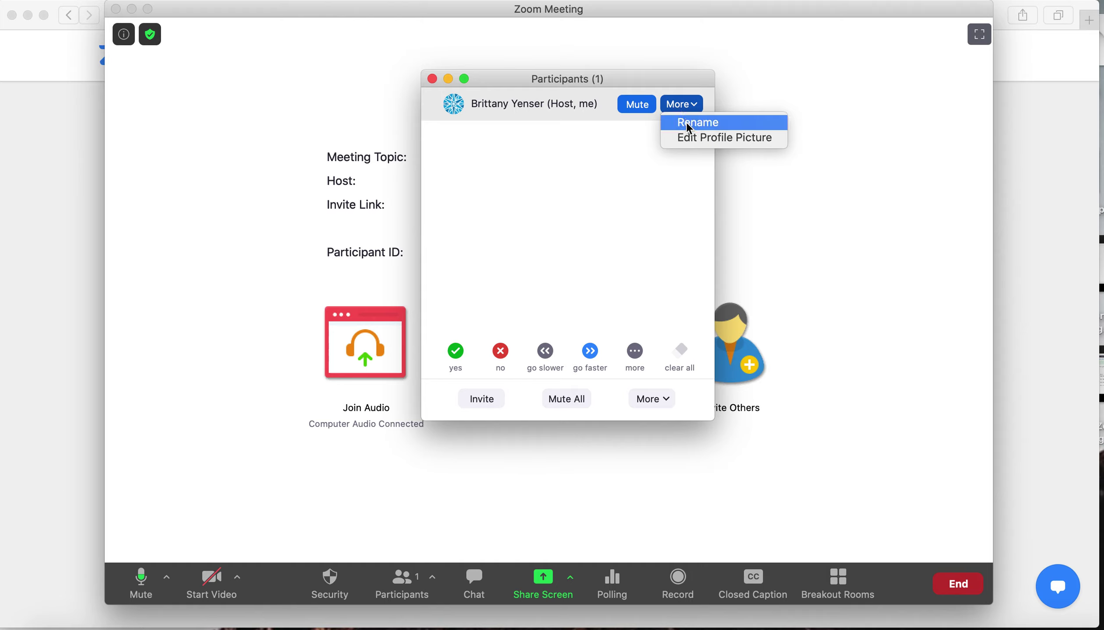
{"action": "left_click", "coordinate": [517, 181]}
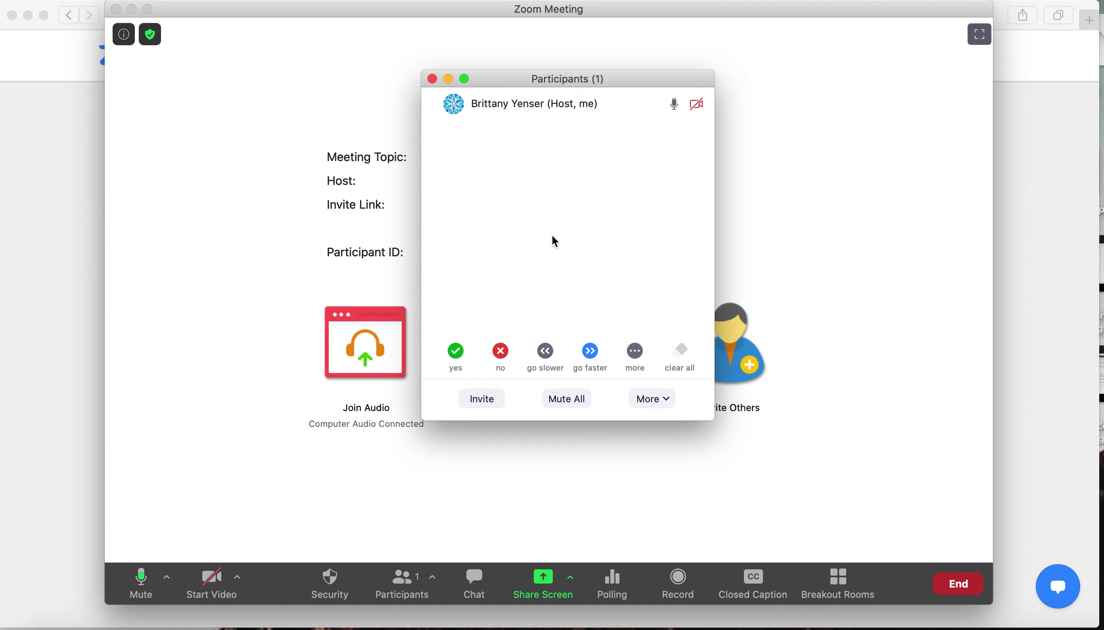
Step: Give the yes feedback in the participants list and remove it again
{"action": "left_click", "coordinate": [456, 351]}
{"action": "left_click", "coordinate": [457, 351]}
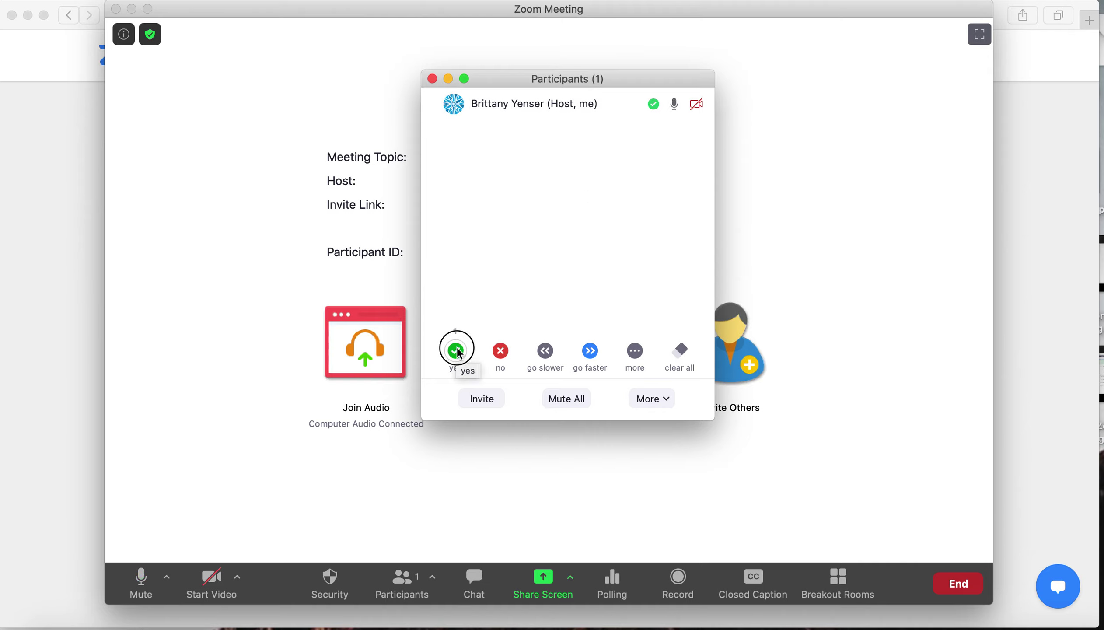
Step: View the meeting invitation choices and the options that apply to all participants, and close the participants list
{"action": "left_click", "coordinate": [481, 397]}
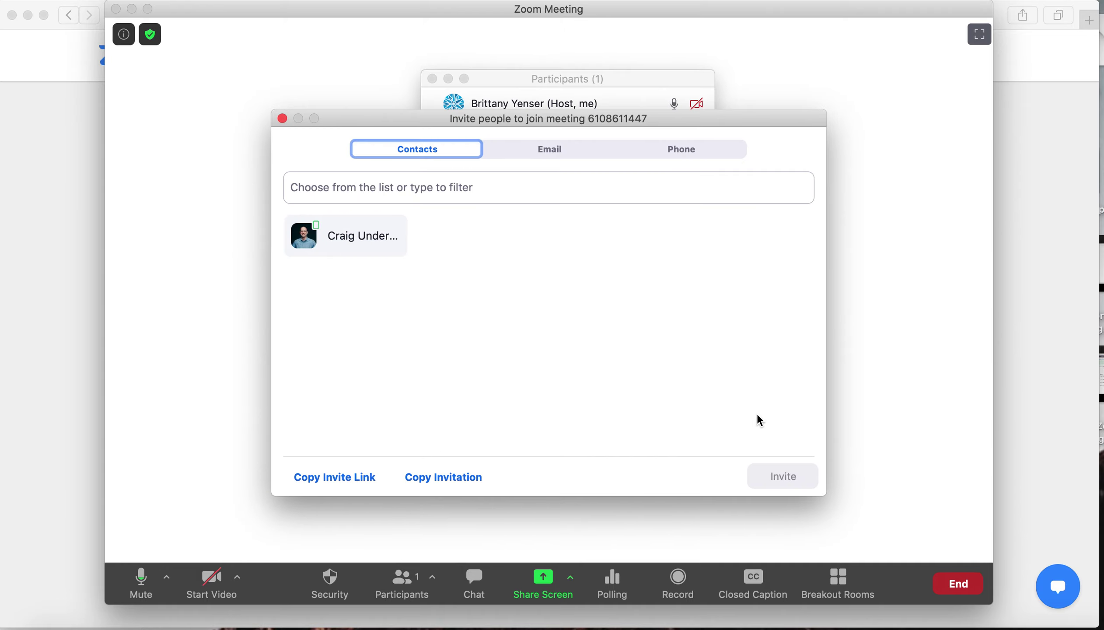
{"action": "left_click", "coordinate": [282, 118]}
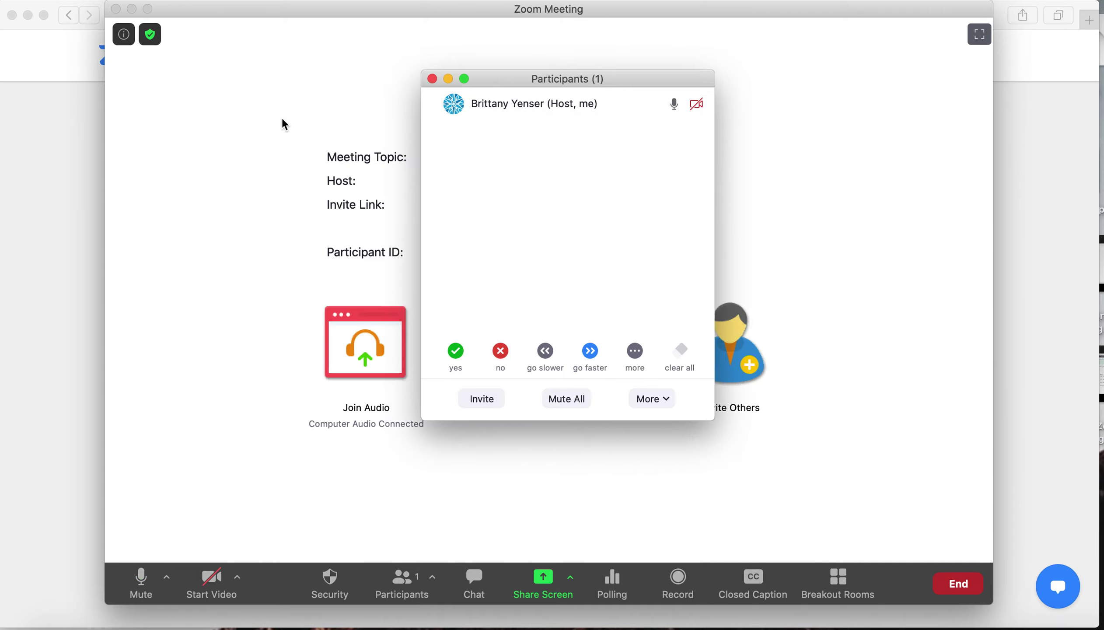
{"action": "left_click", "coordinate": [652, 397]}
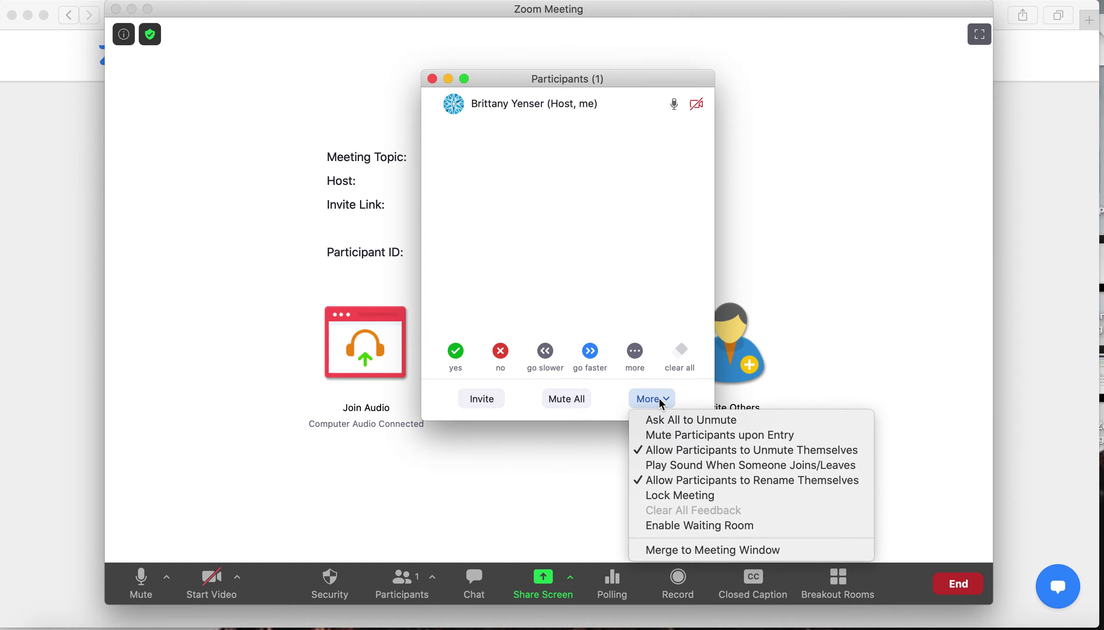
{"action": "left_click", "coordinate": [552, 197]}
{"action": "left_click", "coordinate": [432, 78]}
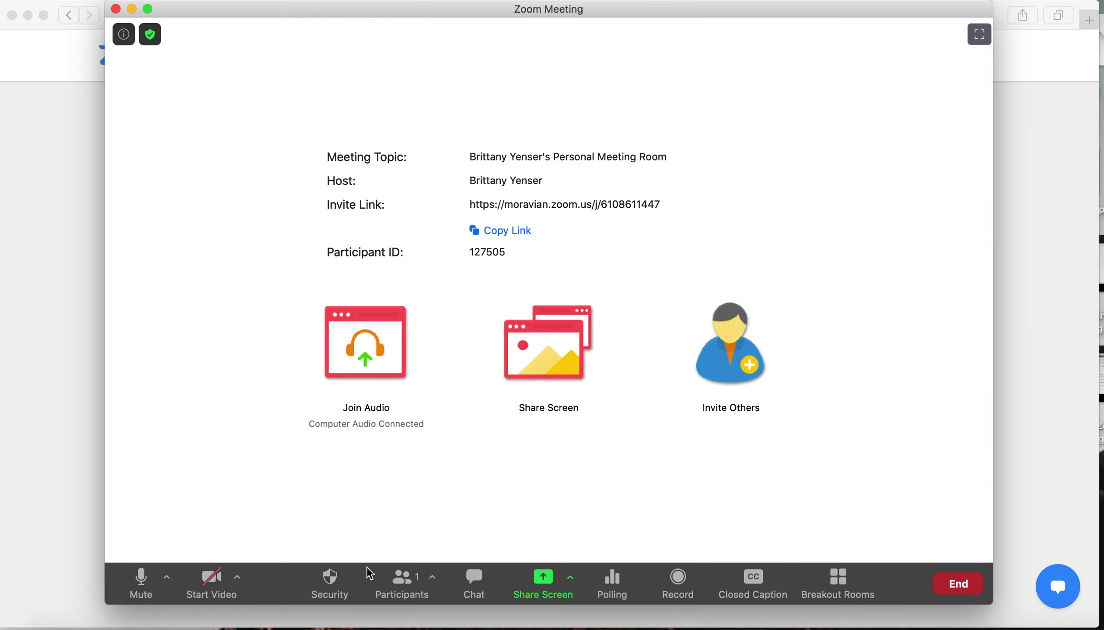
Step: Open the group chat, view the options for whom participants can chat with, and close it
{"action": "left_click", "coordinate": [470, 592]}
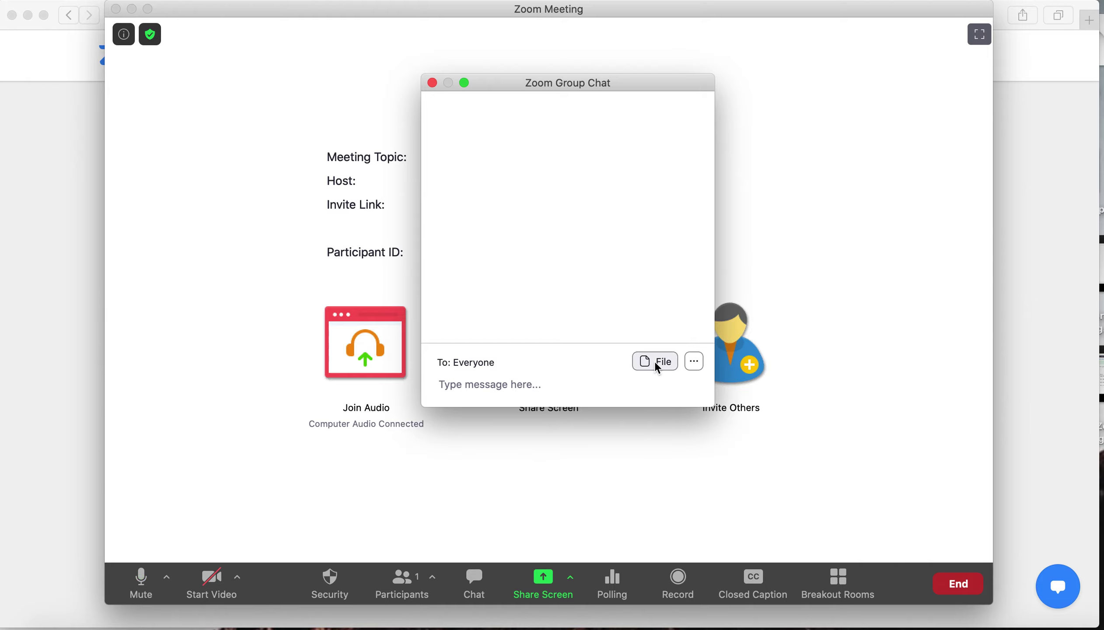
{"action": "left_click", "coordinate": [695, 361]}
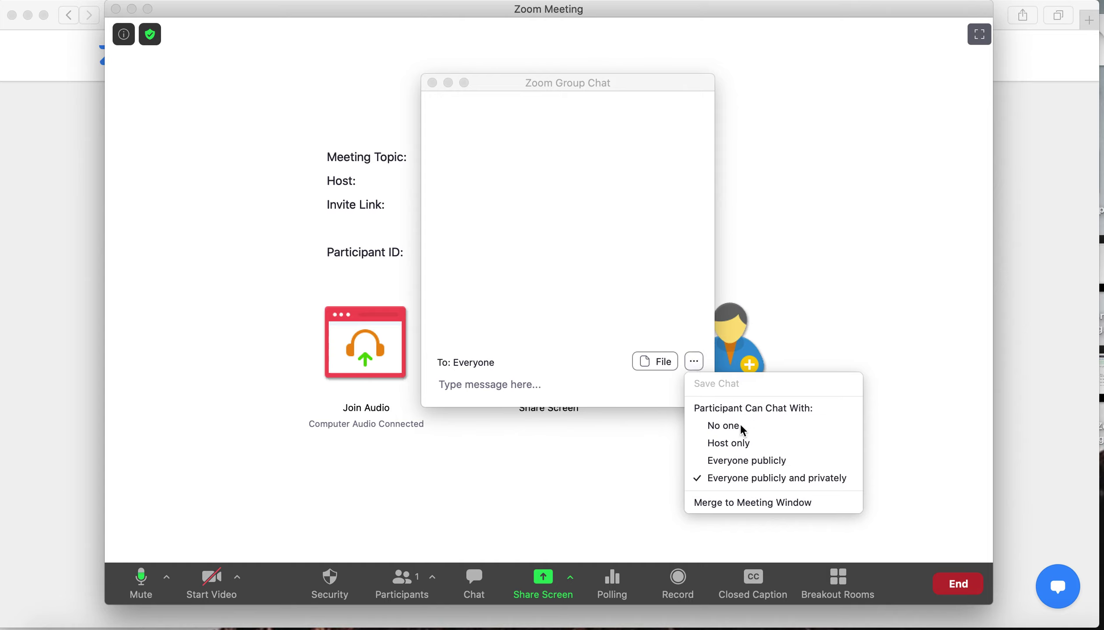
{"action": "left_click", "coordinate": [577, 212]}
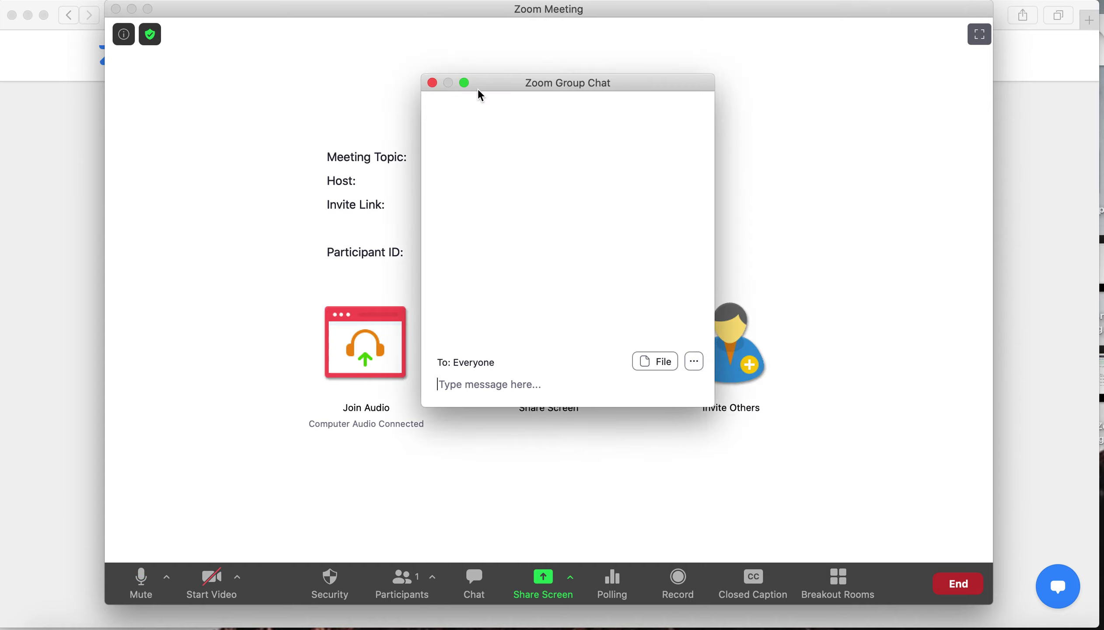
{"action": "left_click", "coordinate": [431, 82]}
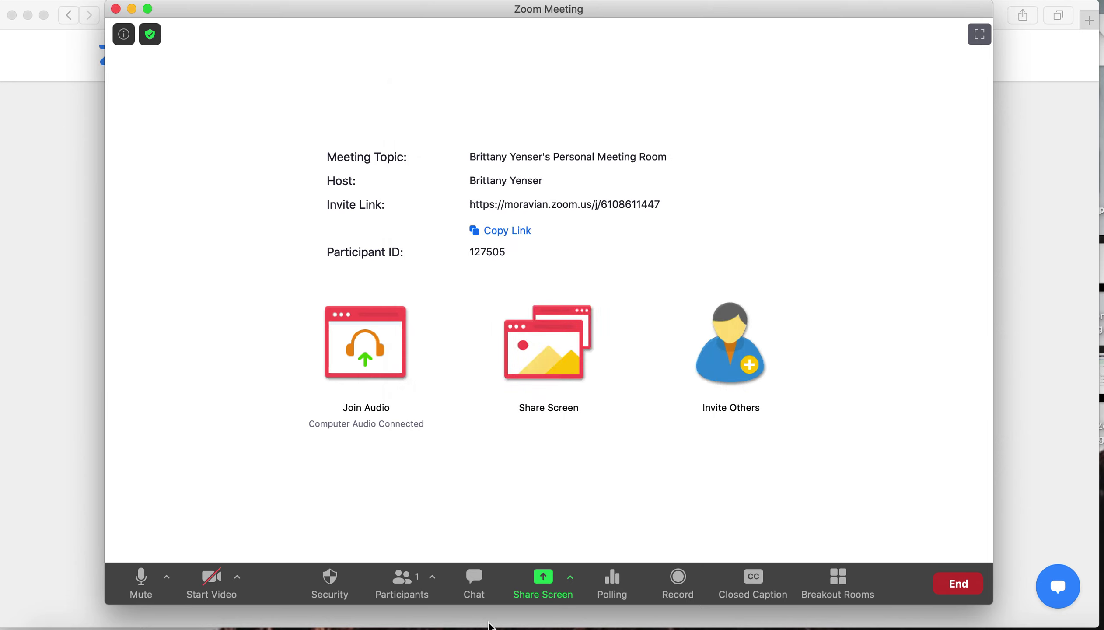
Step: Share the Safari window "Post Attendee - Zoom" with computer sound and video clip optimization enabled
{"action": "left_click", "coordinate": [570, 578]}
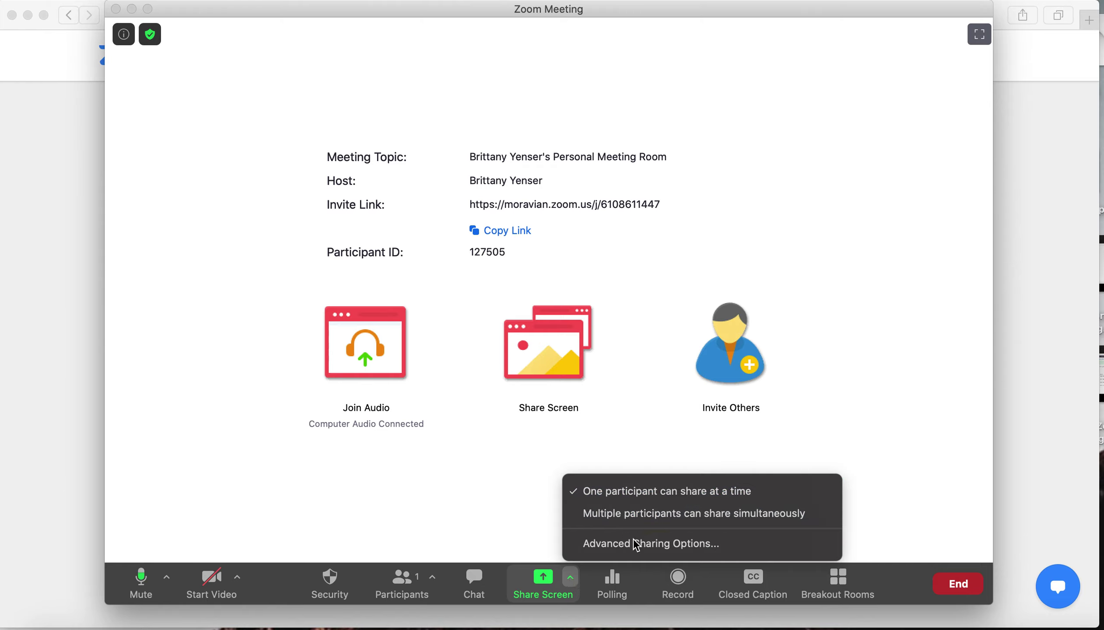
{"action": "left_click", "coordinate": [539, 589]}
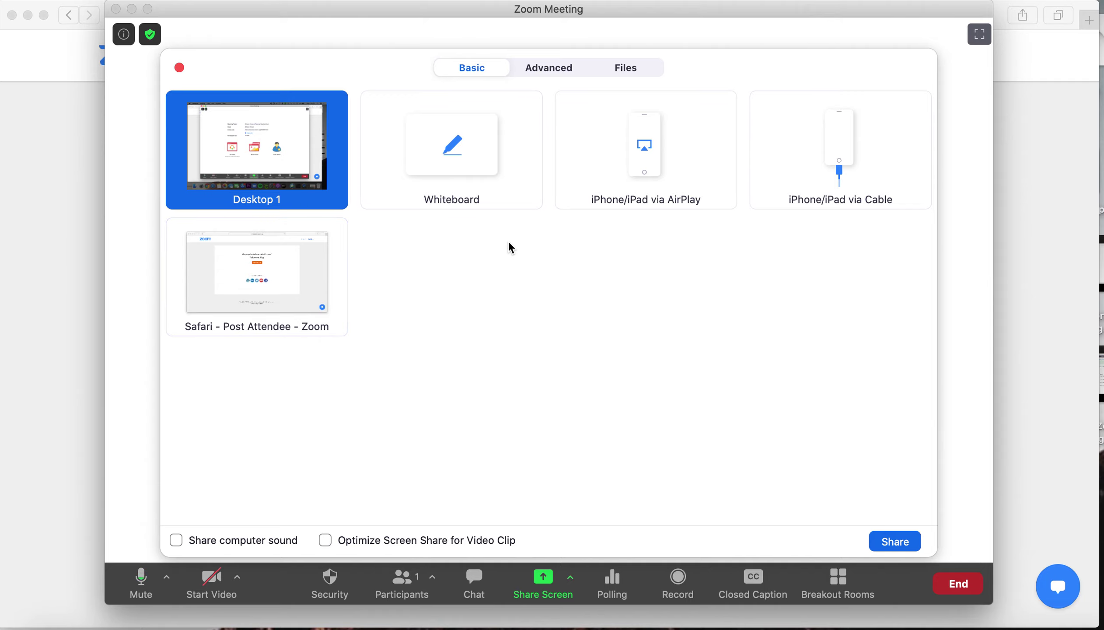
{"action": "left_click", "coordinate": [176, 540]}
{"action": "left_click", "coordinate": [326, 540]}
{"action": "left_click", "coordinate": [287, 280]}
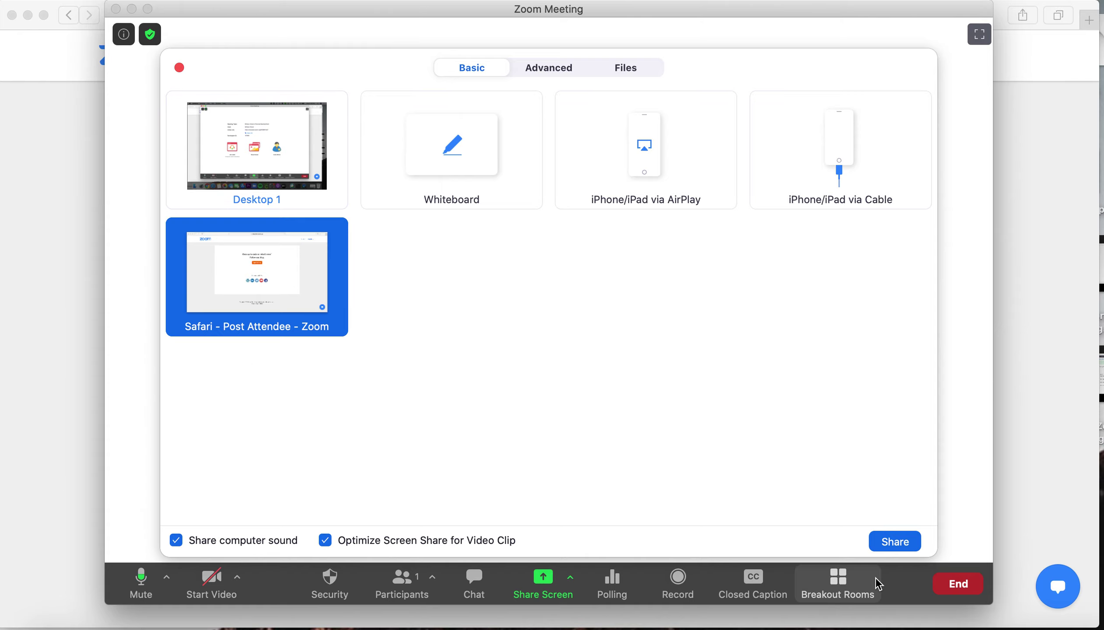
{"action": "left_click", "coordinate": [901, 542]}
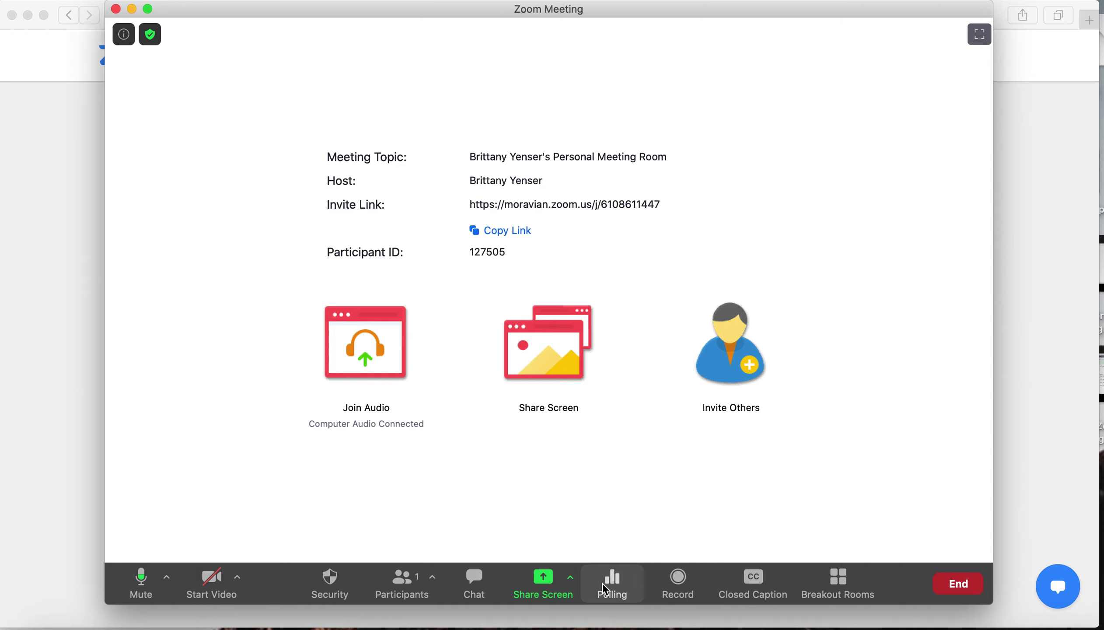
Step: View the polls window and the choices for recording the meeting on the computer or to the cloud
{"action": "left_click", "coordinate": [618, 586]}
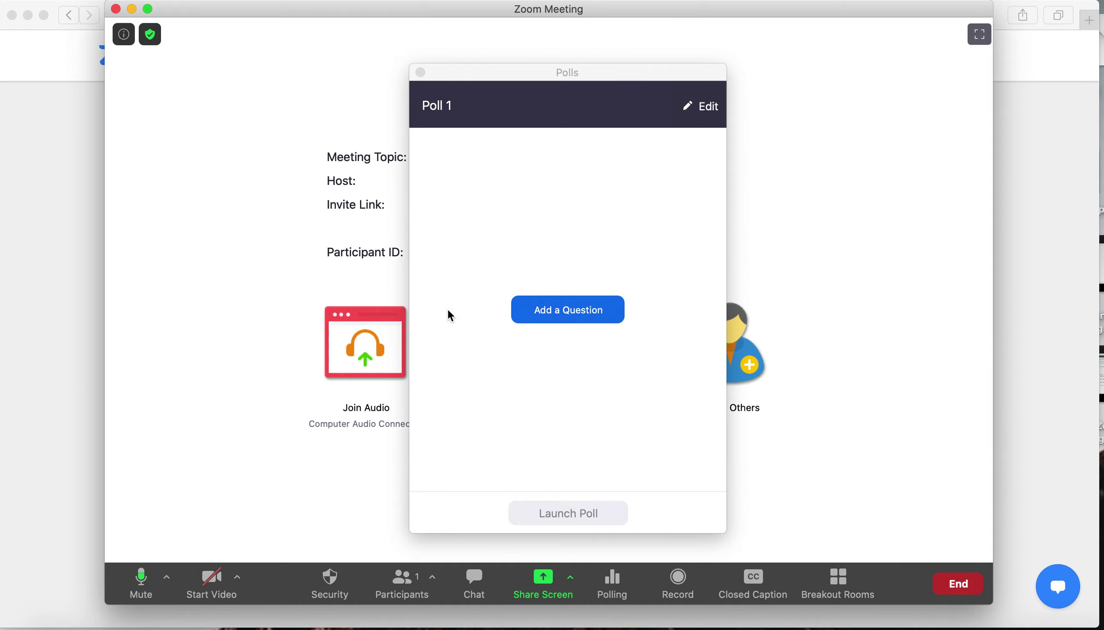
{"action": "left_click", "coordinate": [421, 72]}
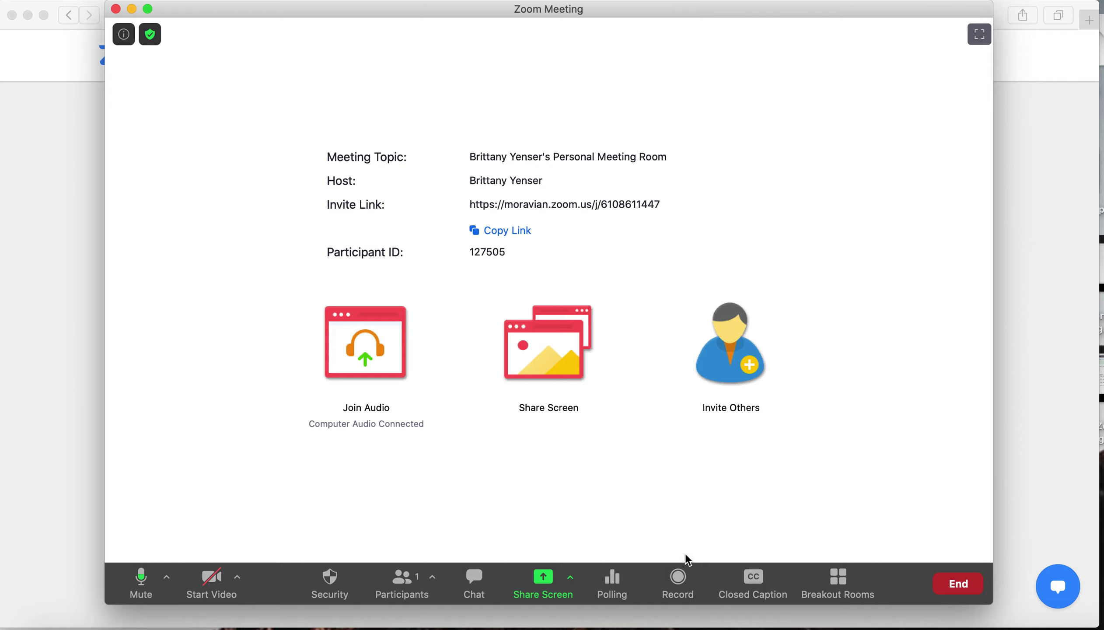
{"action": "left_click", "coordinate": [682, 576]}
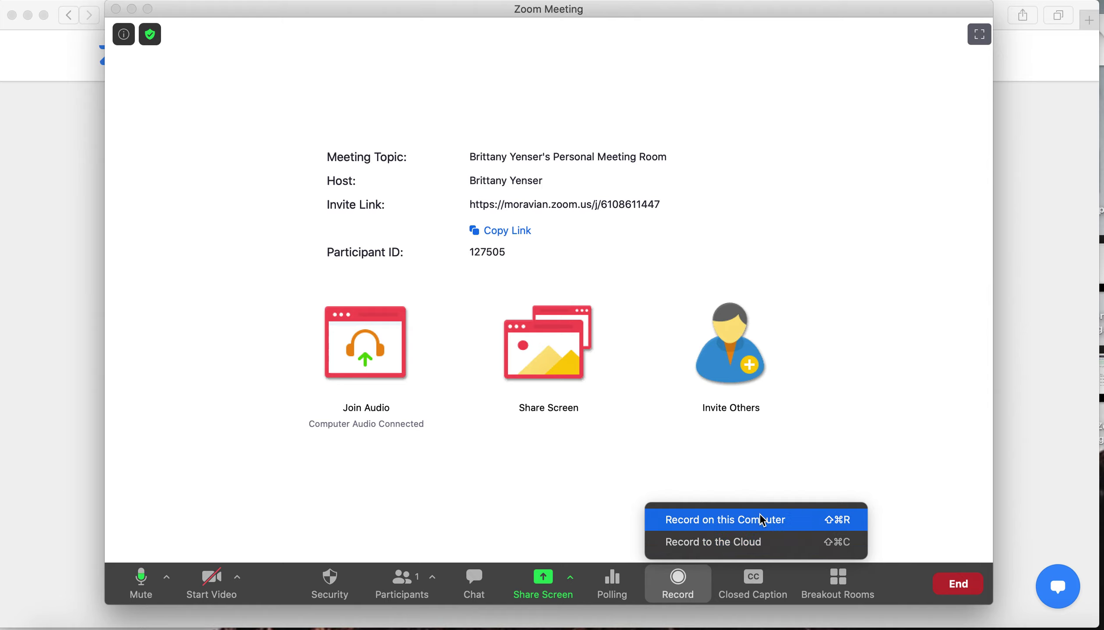
{"action": "left_click", "coordinate": [809, 420]}
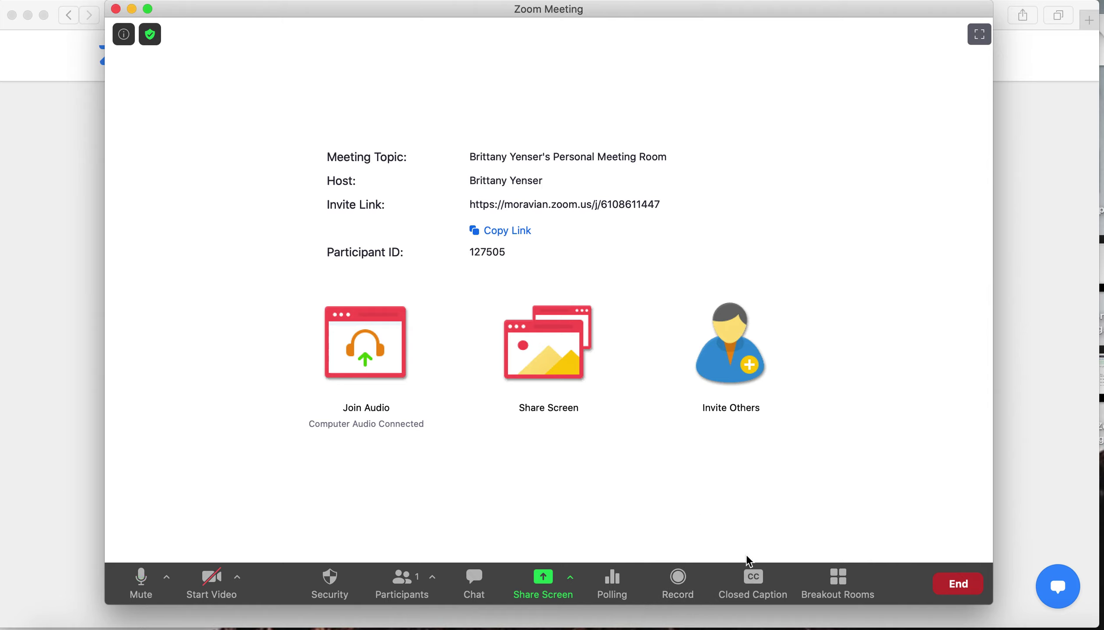
Step: View the closed caption options for assigning a typist or using a third-party service
{"action": "left_click", "coordinate": [758, 579]}
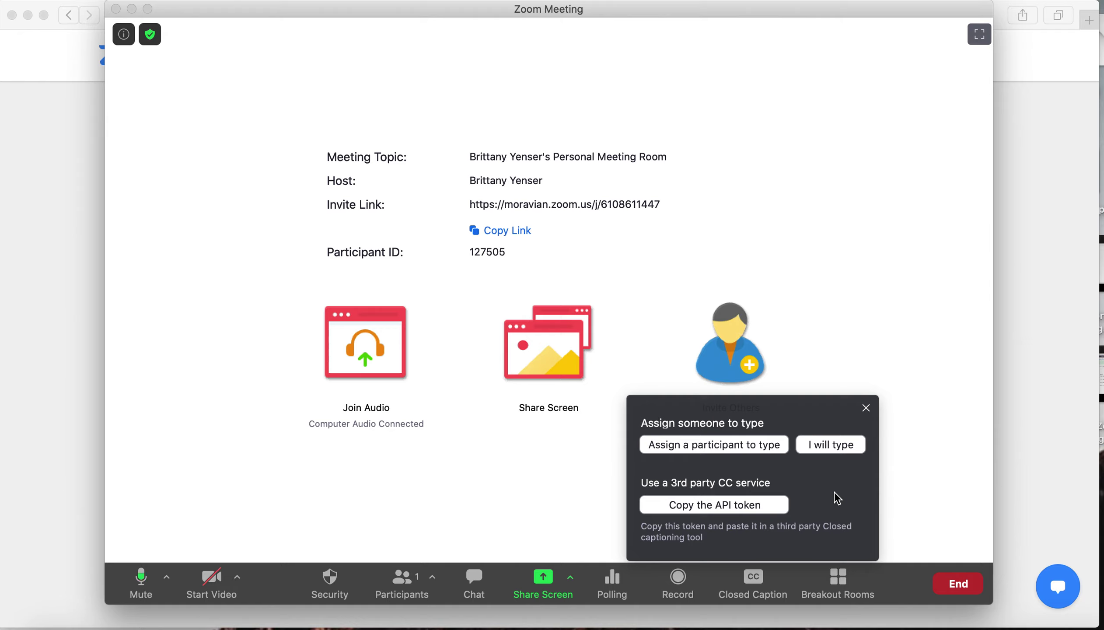
{"action": "left_click", "coordinate": [866, 407]}
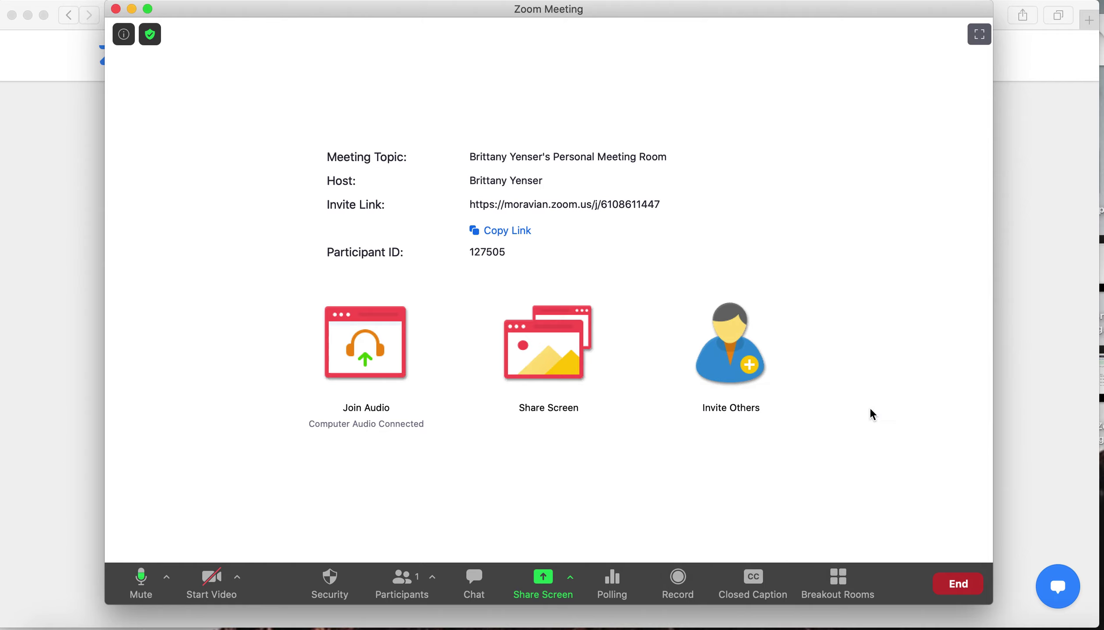
Step: View the breakout room setup with manual participant assignment, and close it without creating rooms
{"action": "left_click", "coordinate": [840, 579]}
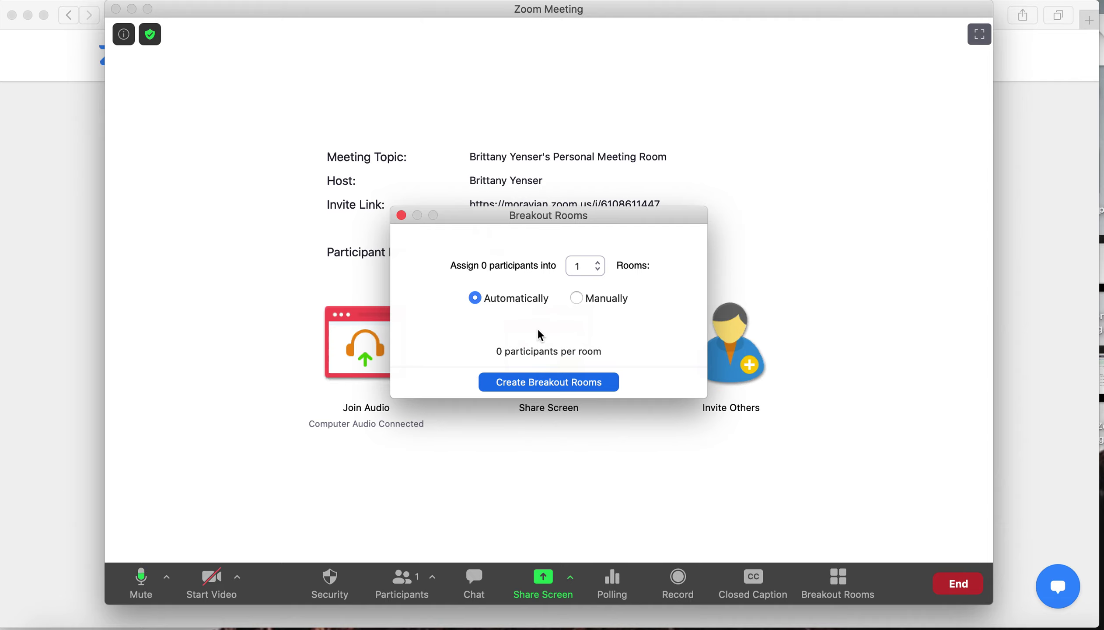
{"action": "left_click", "coordinate": [577, 299]}
{"action": "left_click", "coordinate": [401, 215]}
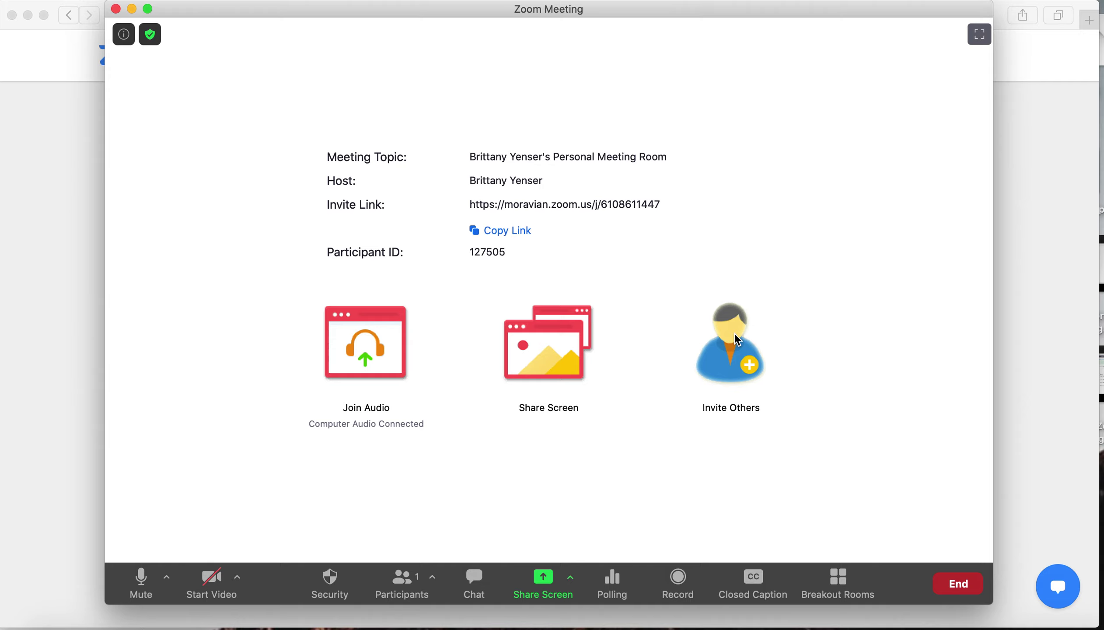